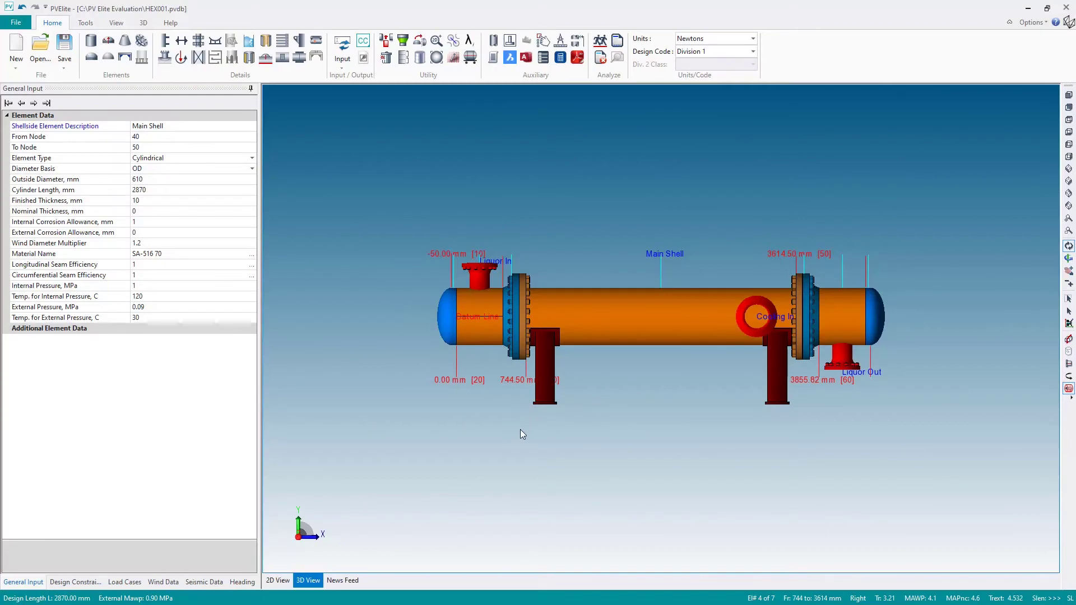
Run the analysis of the HEX001 heat exchanger model
{"action": "left_click", "coordinate": [600, 43]}
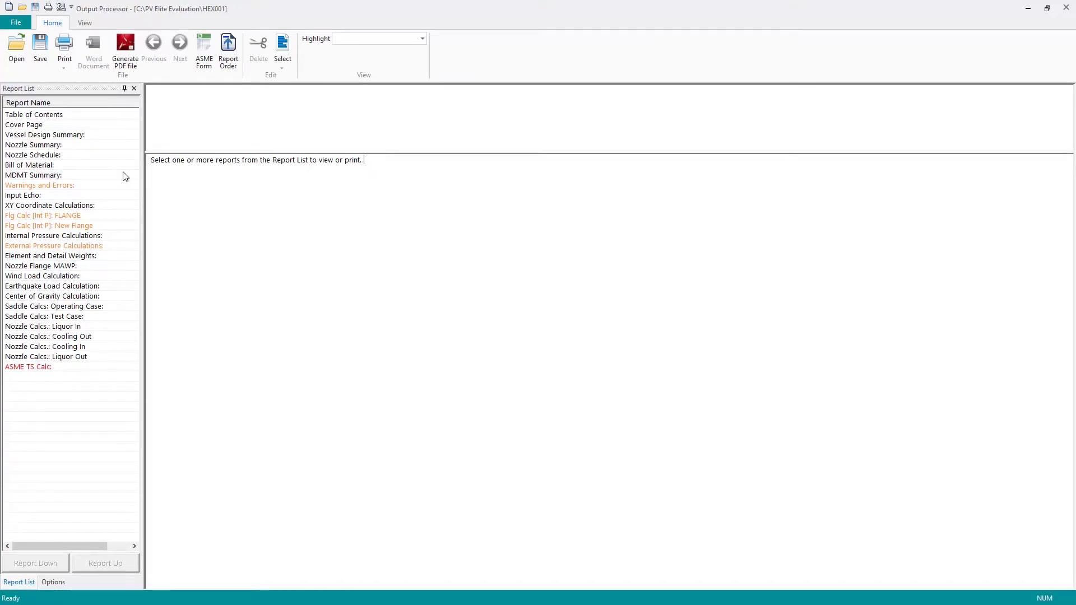
Review the Warnings and Errors report, noting the Imperial Units calculation note
{"action": "left_click", "coordinate": [45, 189]}
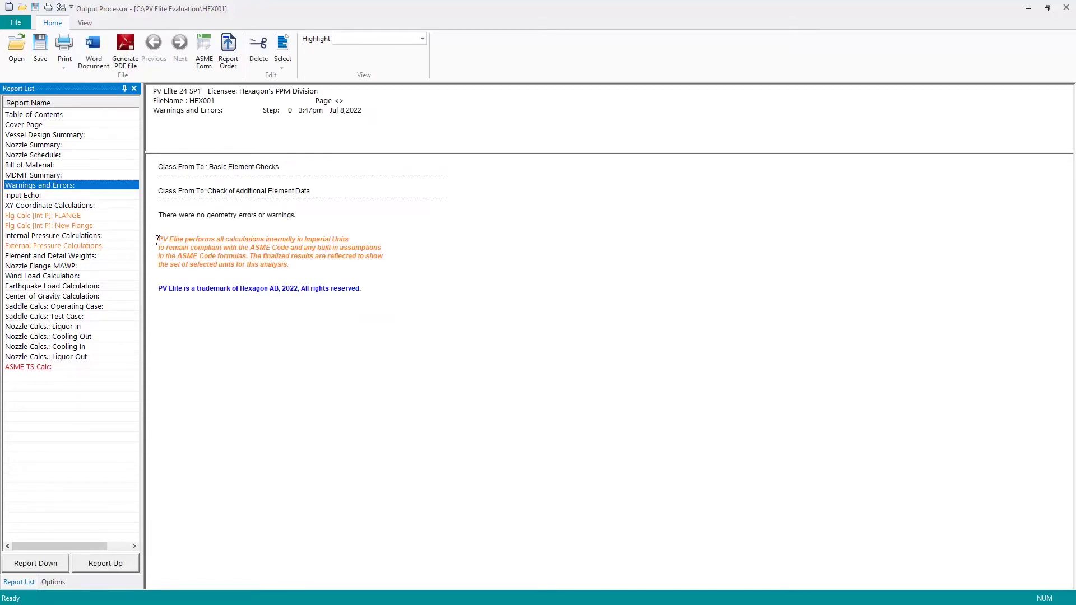
{"action": "left_click_drag", "start_coordinate": [157, 241], "coordinate": [270, 245]}
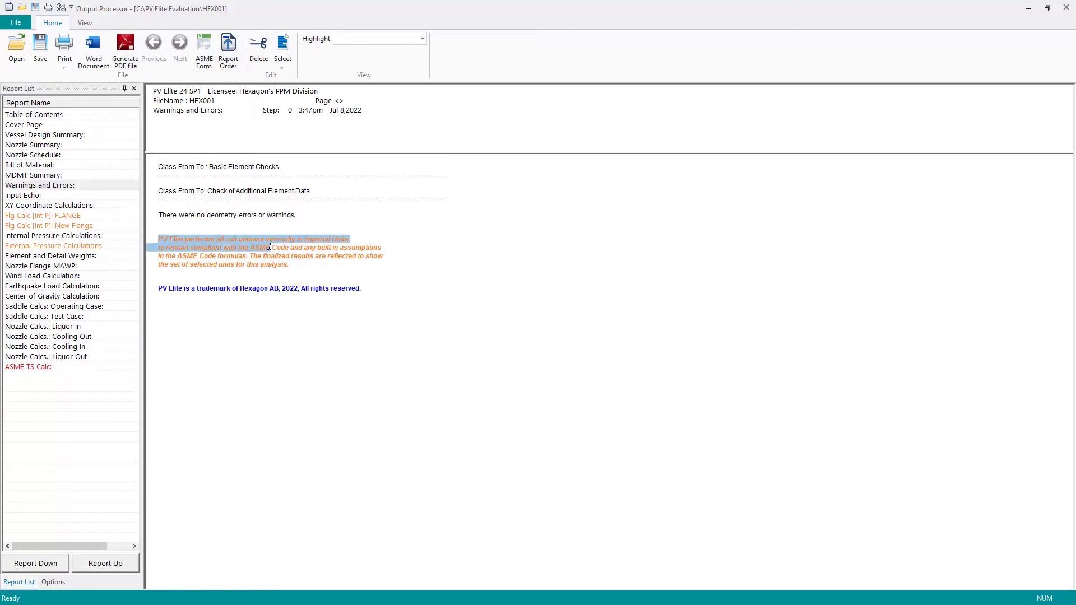
{"action": "left_click", "coordinate": [274, 240]}
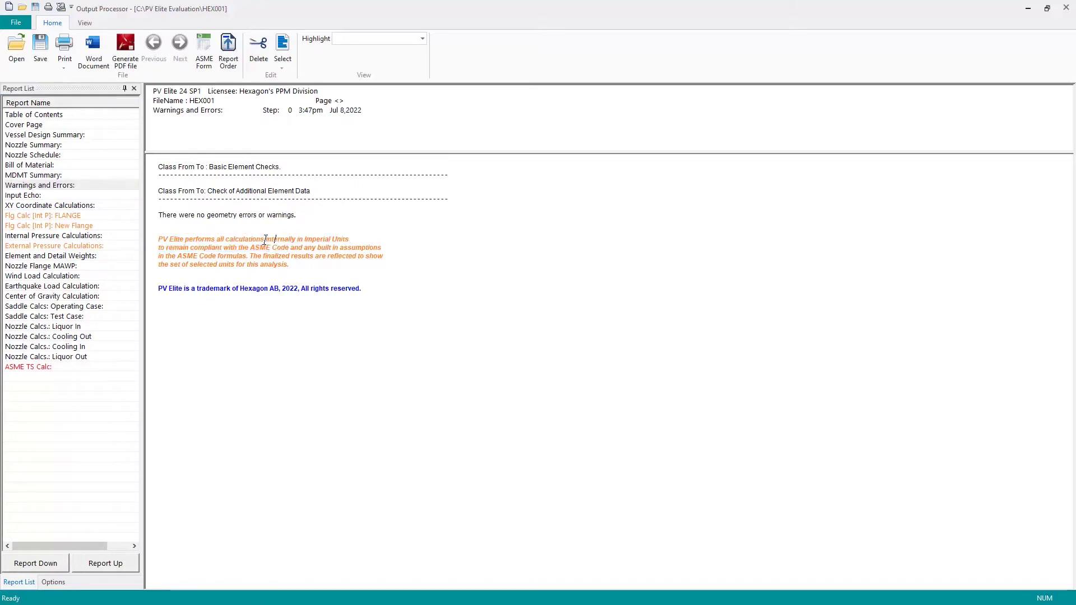
Check the FLANGE and New Flange calculation reports for the flange hub taper warning
{"action": "left_click", "coordinate": [59, 217]}
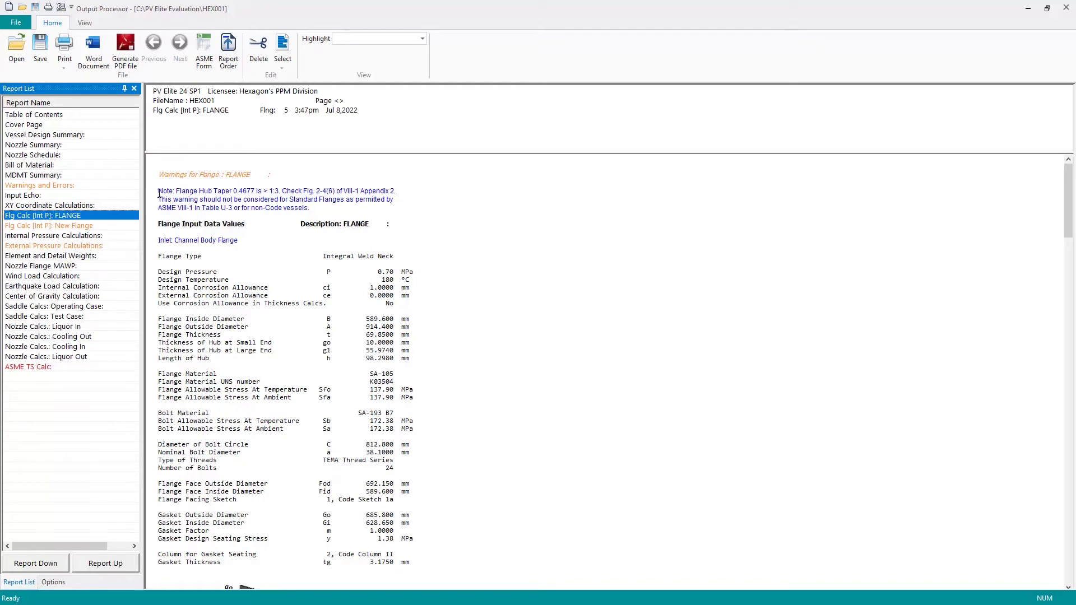
{"action": "left_click_drag", "start_coordinate": [160, 200], "coordinate": [343, 200]}
{"action": "left_click", "coordinate": [292, 200]}
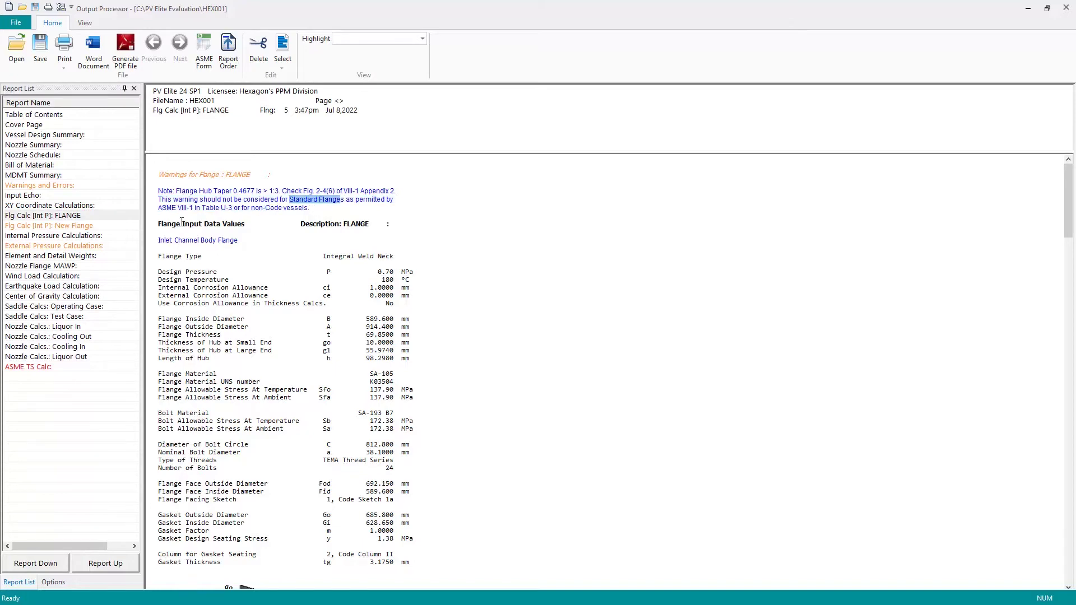
{"action": "left_click", "coordinate": [48, 226]}
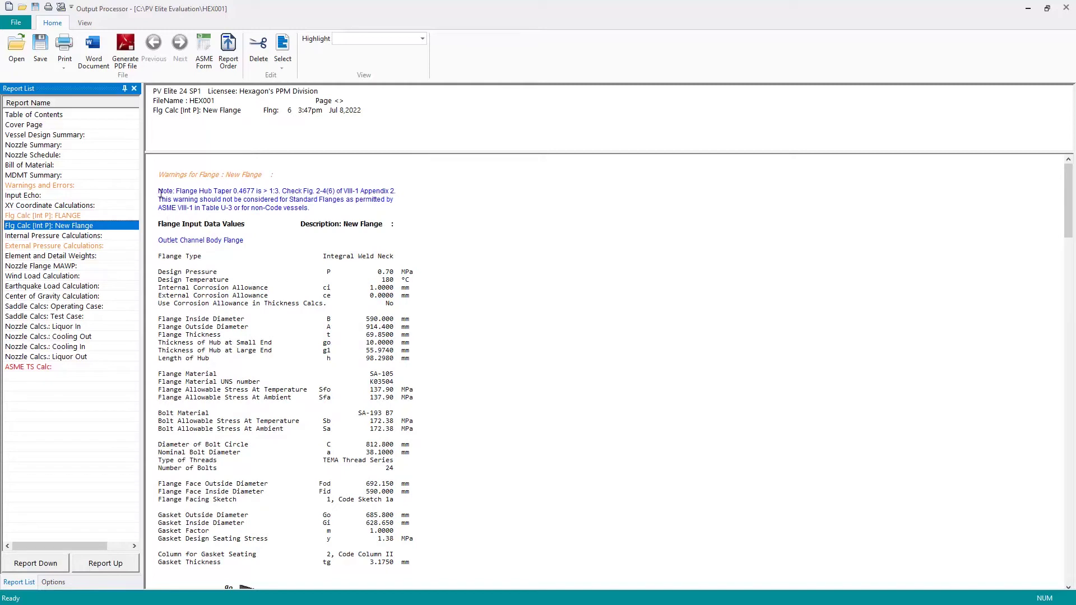
{"action": "left_click_drag", "start_coordinate": [156, 203], "coordinate": [313, 209]}
{"action": "left_click", "coordinate": [322, 212]}
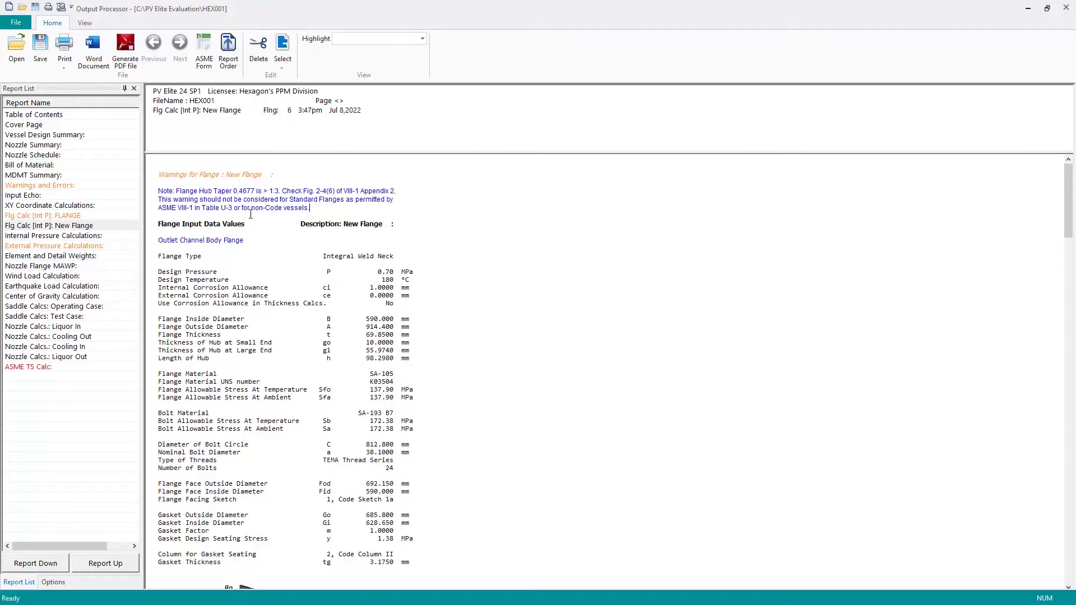
Show the External Pressure Calculations report down to the shell results and Standard Flanges warning
{"action": "left_click", "coordinate": [69, 247]}
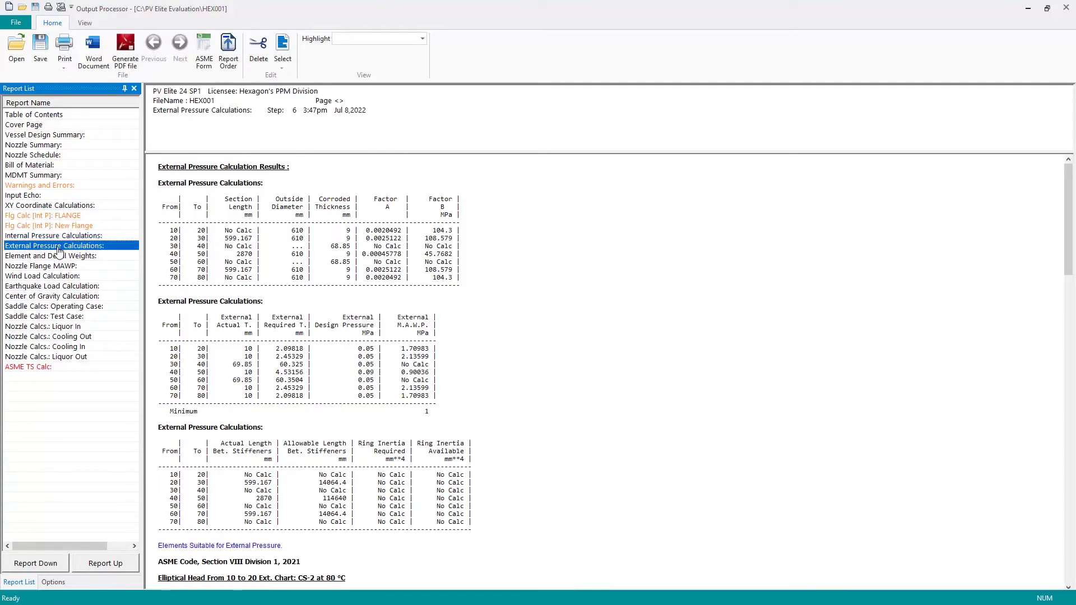
{"action": "left_click_drag", "start_coordinate": [1064, 186], "coordinate": [1062, 345]}
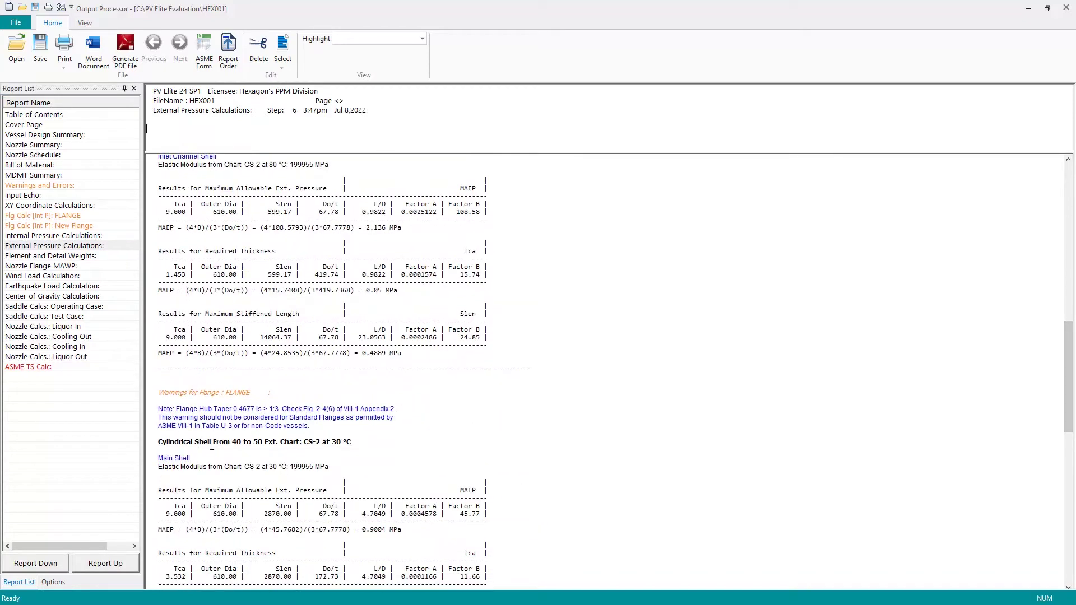
{"action": "left_click_drag", "start_coordinate": [160, 416], "coordinate": [336, 428]}
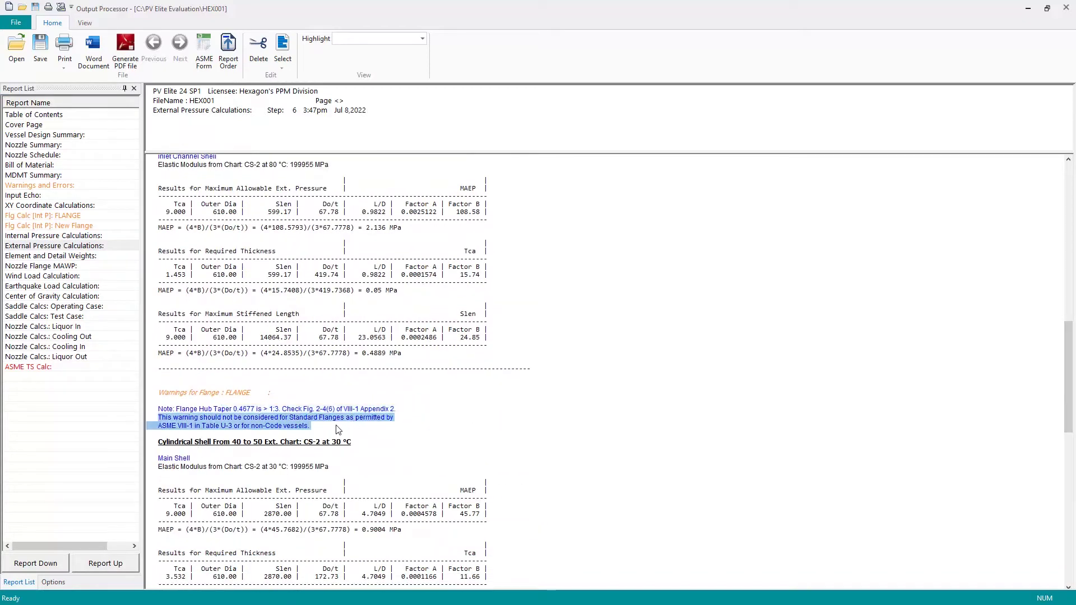
{"action": "left_click", "coordinate": [338, 428]}
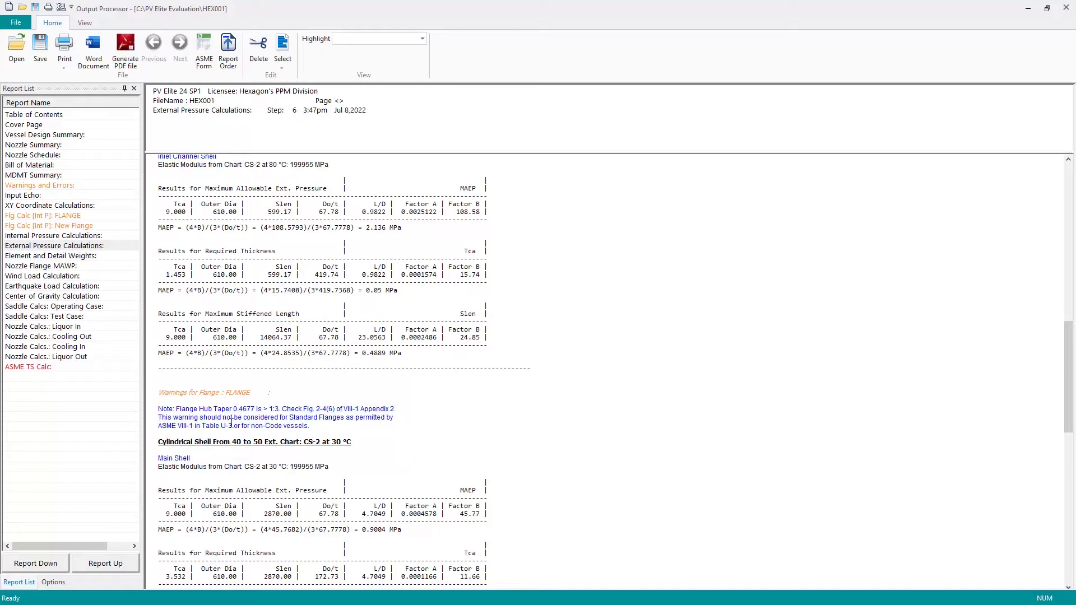
{"action": "left_click_drag", "start_coordinate": [226, 417], "coordinate": [259, 417]}
{"action": "left_click", "coordinate": [308, 419]}
Inspect the ASME TS Calc load-case table, Psd,max thickness results and failing O1–O4 stress cases
{"action": "left_click", "coordinate": [29, 367]}
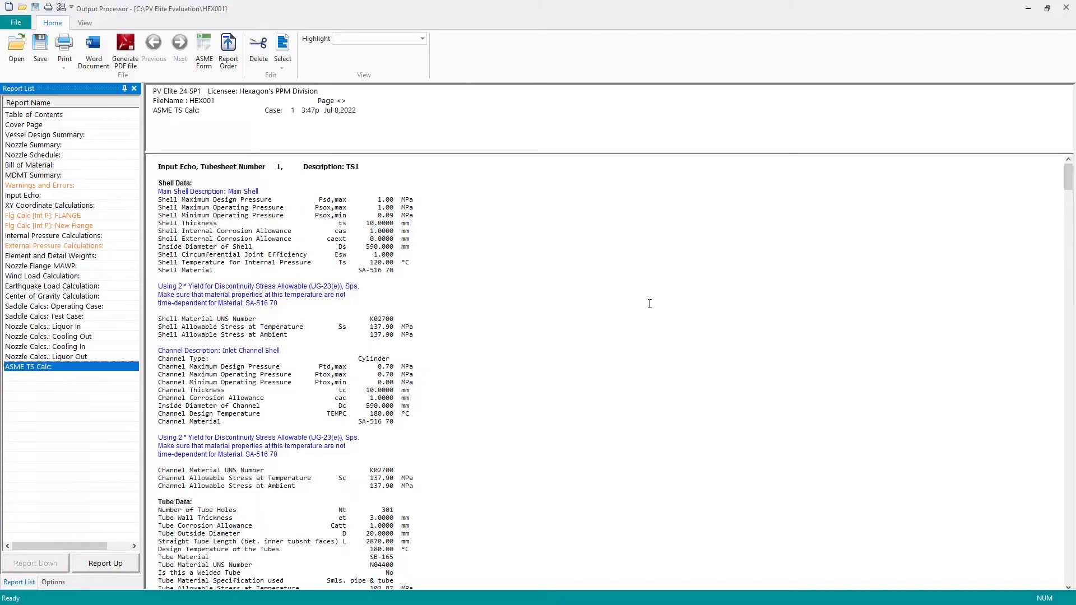
{"action": "left_click_drag", "start_coordinate": [1067, 177], "coordinate": [1070, 493]}
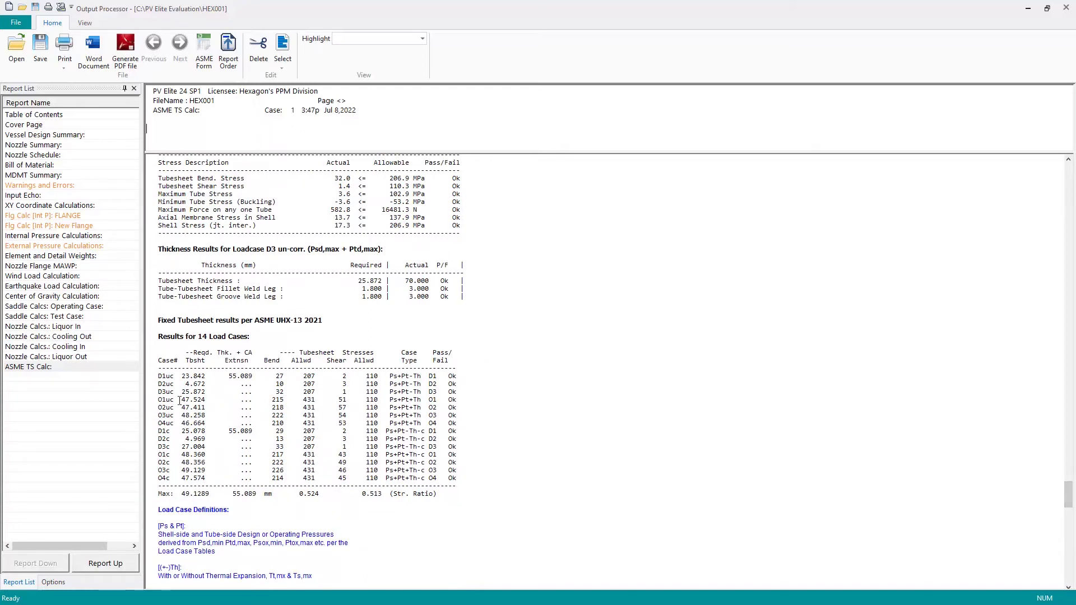
{"action": "left_click_drag", "start_coordinate": [157, 376], "coordinate": [168, 472]}
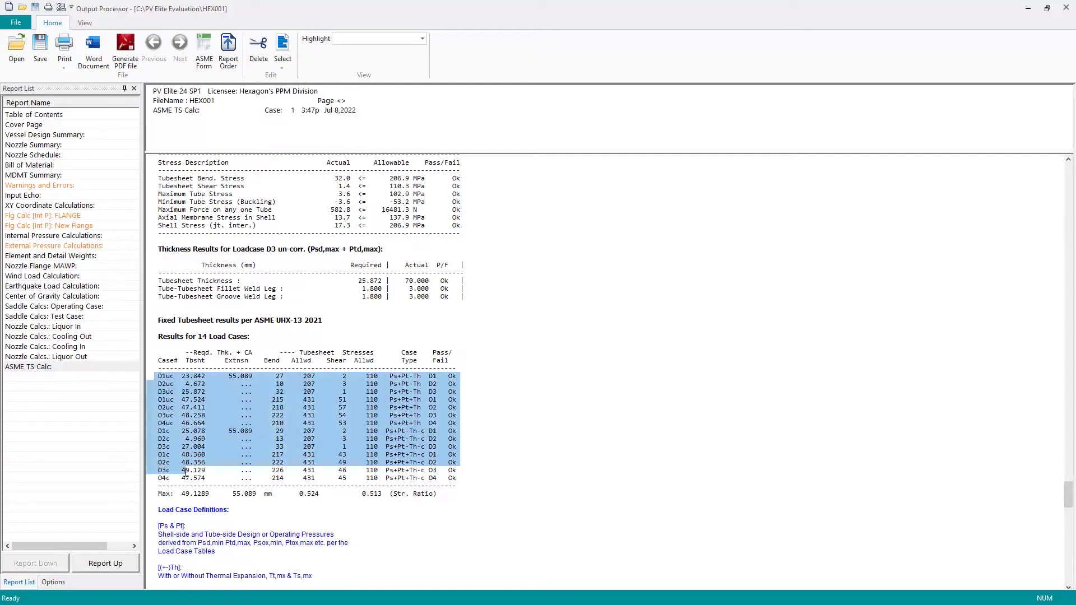
{"action": "left_click", "coordinate": [158, 375]}
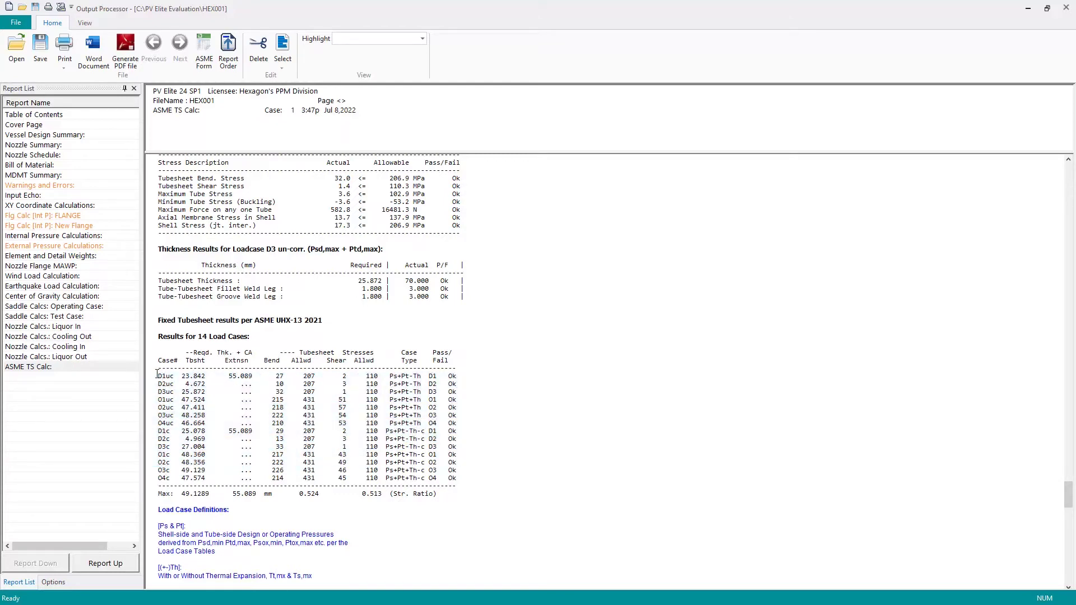
{"action": "scroll", "coordinate": [376, 338], "scroll_direction": "up", "scroll_amount": 1}
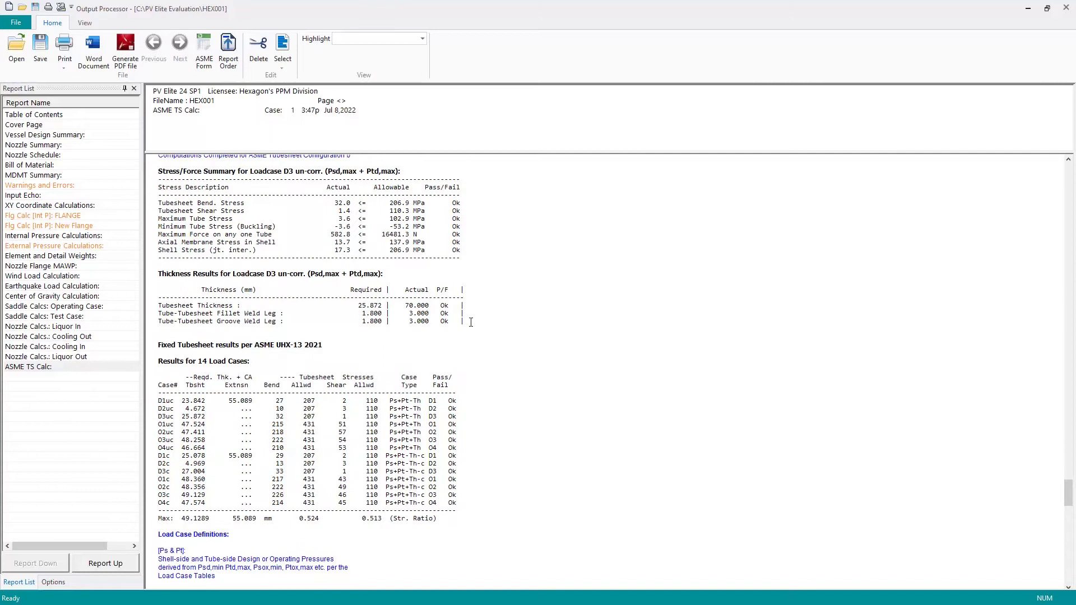
{"action": "left_click_drag", "start_coordinate": [376, 331], "coordinate": [261, 297]}
{"action": "left_click", "coordinate": [386, 268]}
{"action": "left_click_drag", "start_coordinate": [310, 274], "coordinate": [340, 277]}
{"action": "left_click", "coordinate": [317, 279]}
{"action": "left_click_drag", "start_coordinate": [1067, 502], "coordinate": [1067, 545]}
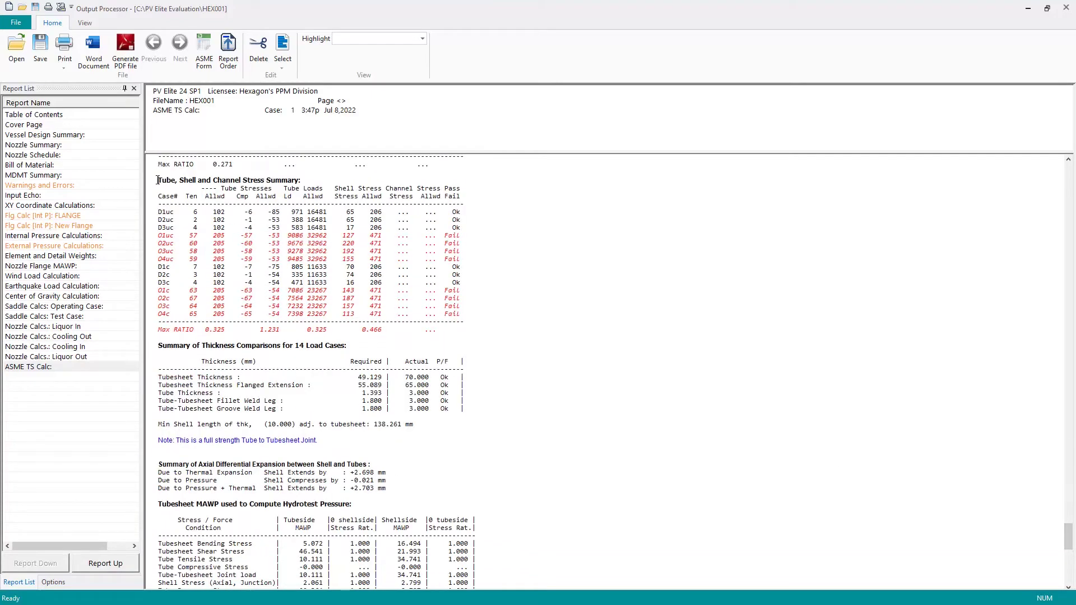
{"action": "left_click_drag", "start_coordinate": [157, 179], "coordinate": [303, 180]}
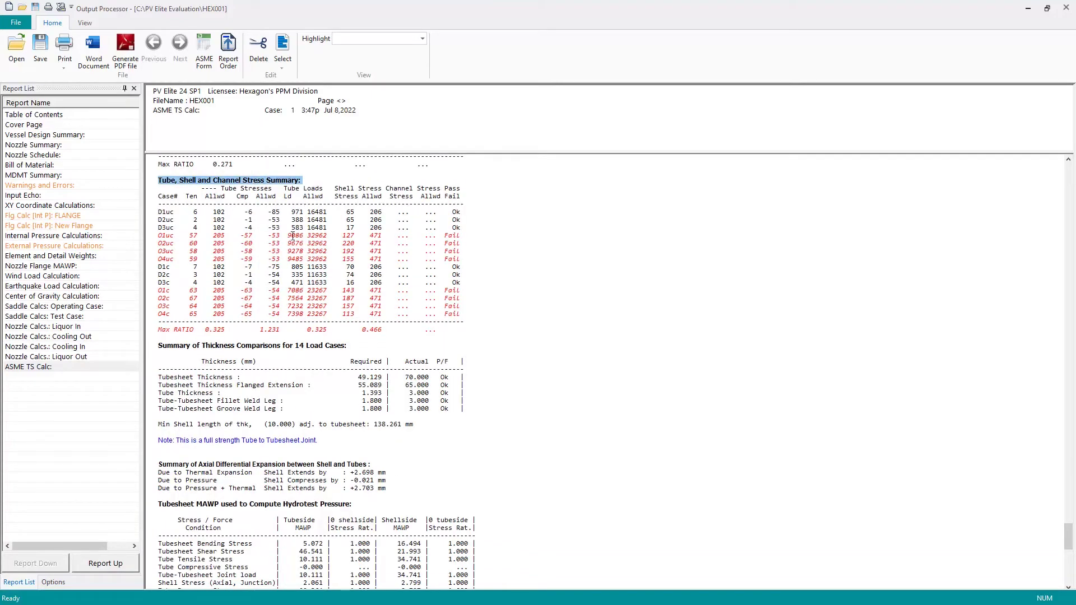
{"action": "left_click", "coordinate": [228, 243]}
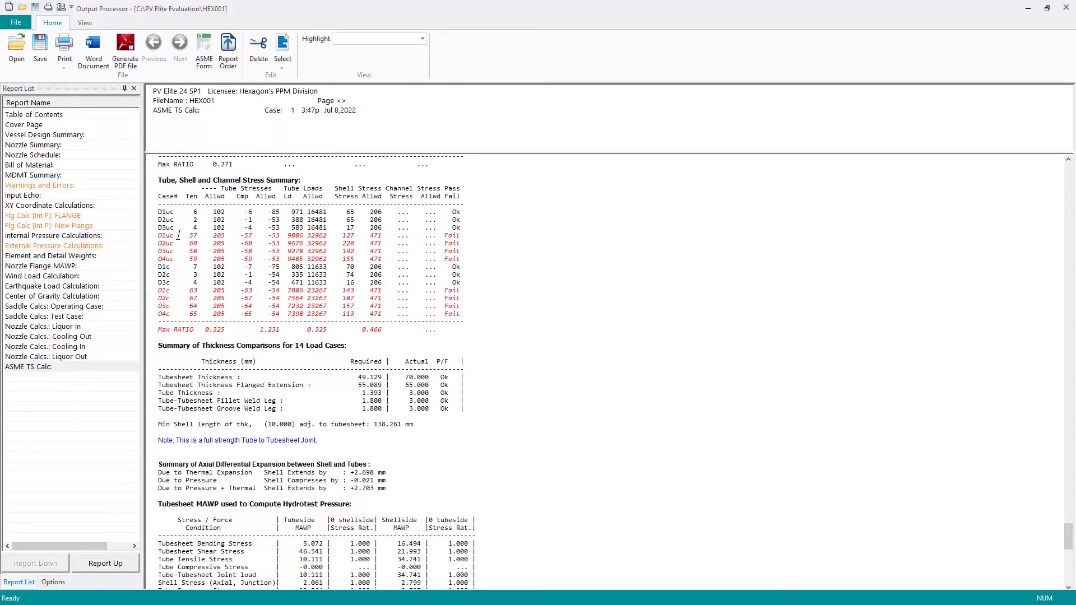
{"action": "left_click_drag", "start_coordinate": [158, 236], "coordinate": [463, 259]}
{"action": "left_click_drag", "start_coordinate": [156, 290], "coordinate": [465, 313]}
{"action": "left_click", "coordinate": [466, 313]}
{"action": "left_click_drag", "start_coordinate": [156, 330], "coordinate": [408, 331]}
{"action": "left_click", "coordinate": [200, 329]}
{"action": "left_click_drag", "start_coordinate": [200, 329], "coordinate": [227, 330]}
{"action": "left_click_drag", "start_coordinate": [261, 329], "coordinate": [282, 329]}
{"action": "left_click", "coordinate": [259, 329]}
{"action": "left_click_drag", "start_coordinate": [307, 329], "coordinate": [384, 330]}
{"action": "left_click_drag", "start_coordinate": [205, 330], "coordinate": [227, 331]}
{"action": "left_click_drag", "start_coordinate": [238, 196], "coordinate": [275, 197]}
{"action": "left_click_drag", "start_coordinate": [259, 330], "coordinate": [280, 331]}
{"action": "left_click_drag", "start_coordinate": [362, 330], "coordinate": [386, 332]}
{"action": "left_click", "coordinate": [311, 310]}
{"action": "double_click", "coordinate": [262, 331]}
{"action": "left_click_drag", "start_coordinate": [240, 299], "coordinate": [280, 299]}
{"action": "left_click_drag", "start_coordinate": [158, 298], "coordinate": [263, 299]}
{"action": "left_click", "coordinate": [246, 297]}
{"action": "left_click", "coordinate": [282, 300]}
Close the Output Processor to return to the HEX001 model input
{"action": "left_click", "coordinate": [1064, 11]}
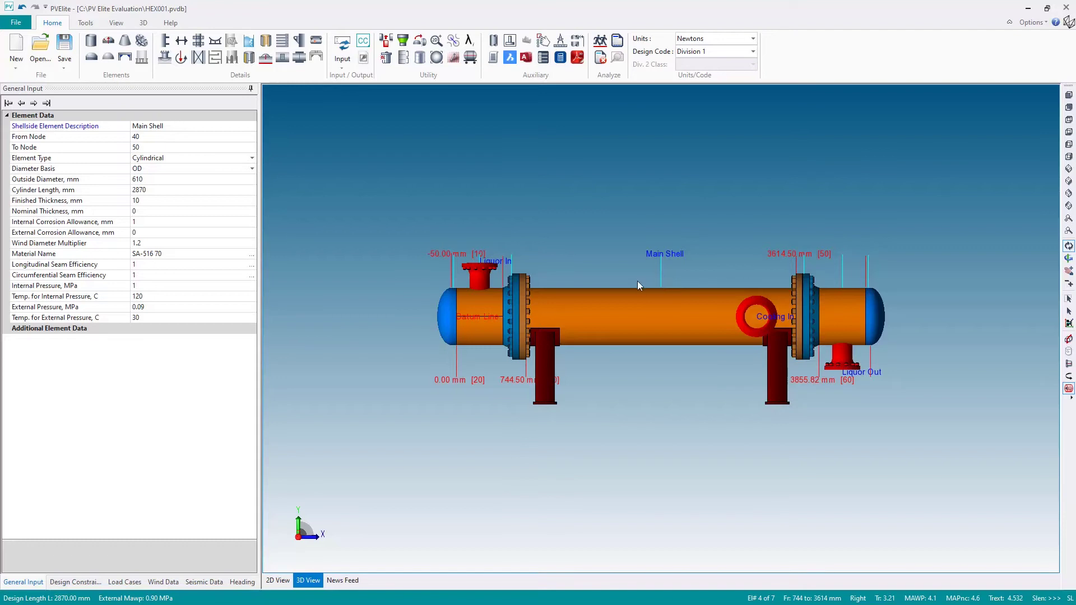
Set the tubesheet expansion joint type to Thick Type (Flanged and Flued) and show its data
{"action": "double_click", "coordinate": [525, 293]}
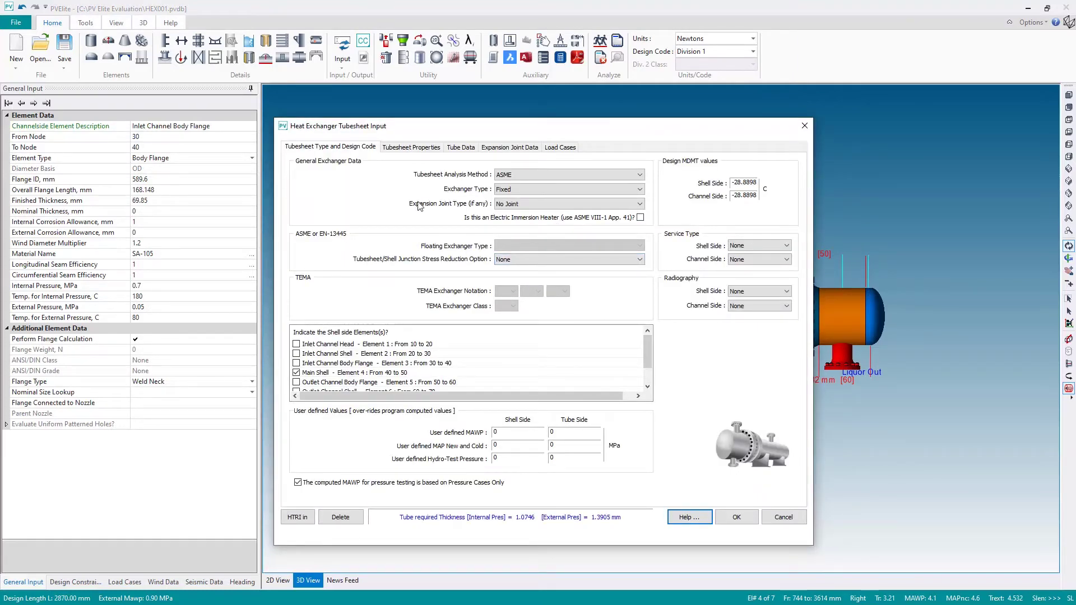
{"action": "left_click", "coordinate": [588, 202]}
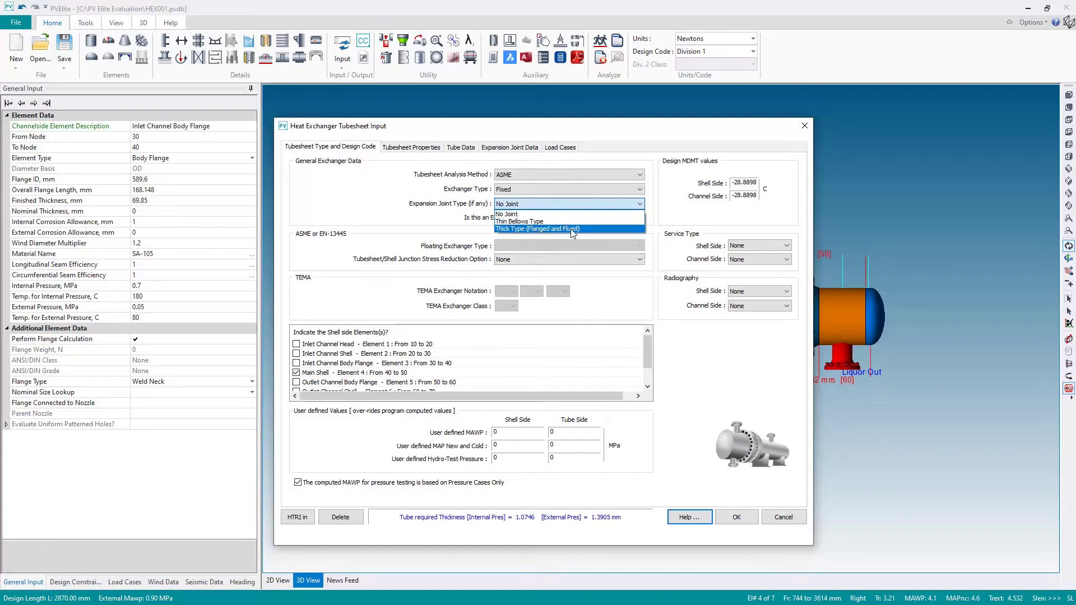
{"action": "left_click", "coordinate": [601, 230]}
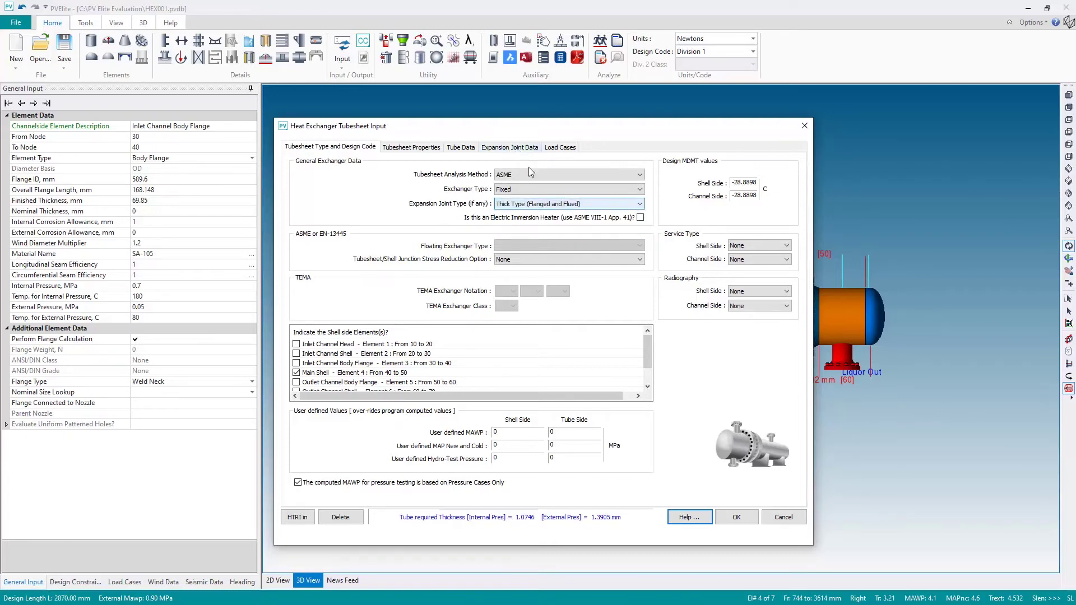
{"action": "left_click", "coordinate": [511, 148]}
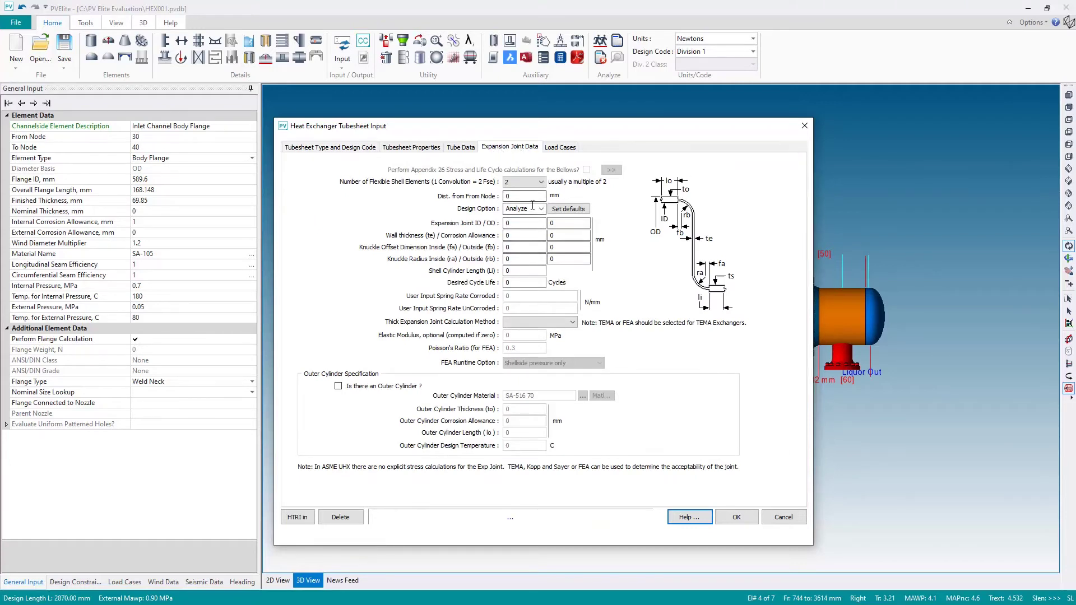
Place the expansion joint 1400 mm from the From Node as an Existing design
{"action": "double_click", "coordinate": [517, 197]}
{"action": "type", "text": "1400"}
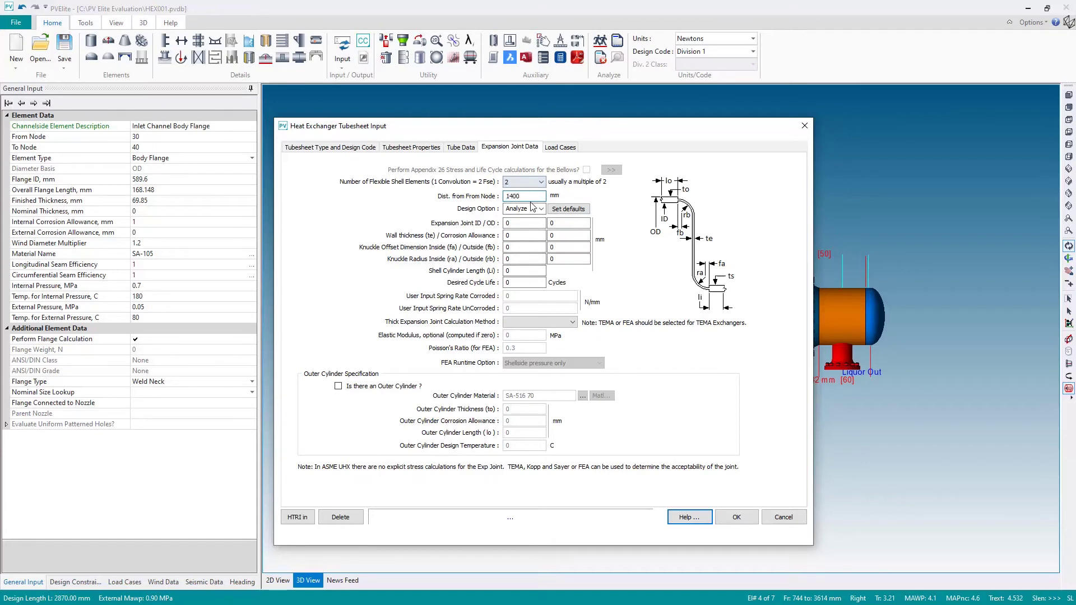
{"action": "left_click", "coordinate": [542, 209]}
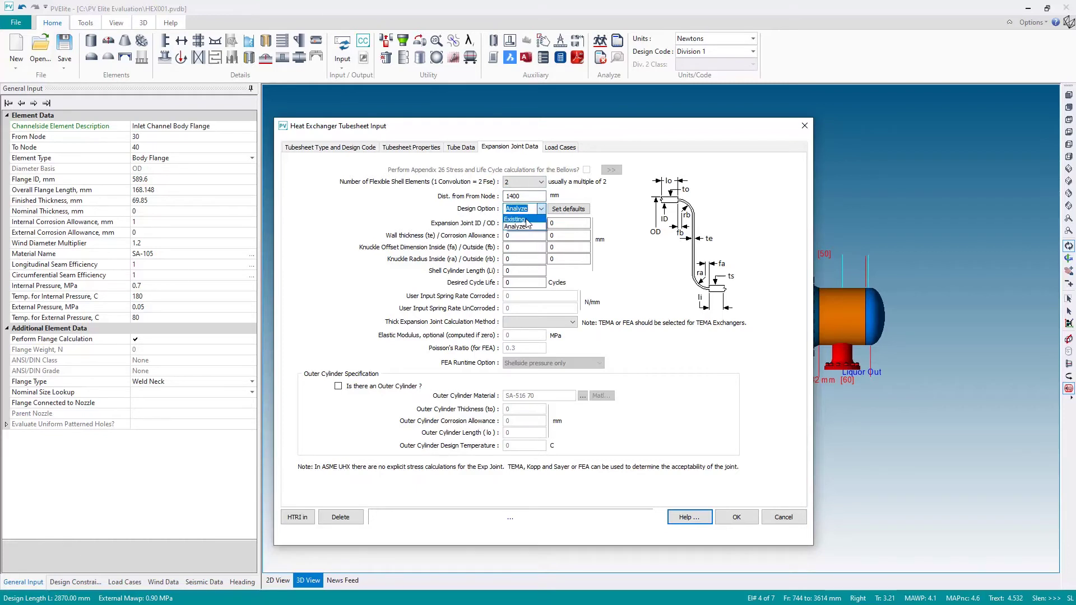
{"action": "left_click", "coordinate": [530, 220]}
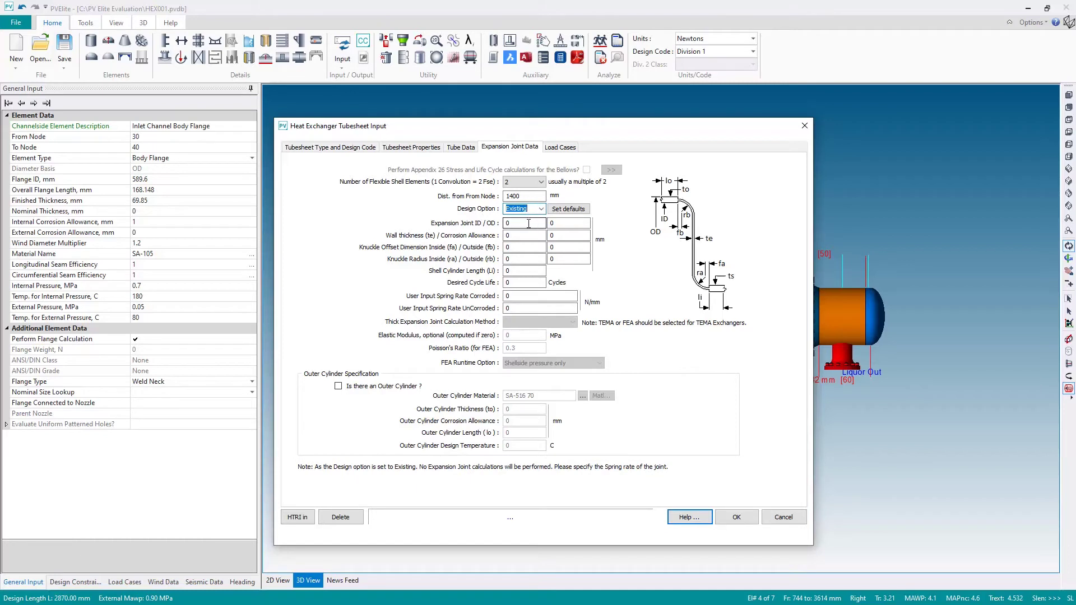
Enter joint ID 750, OD 762, wall thickness 6 and corrosion allowance 1
{"action": "key", "text": "Tab"}
{"action": "type", "text": "750"}
{"action": "key", "text": "Tab"}
{"action": "type", "text": "762"}
{"action": "key", "text": "Tab"}
{"action": "type", "text": "6"}
{"action": "key", "text": "Tab"}
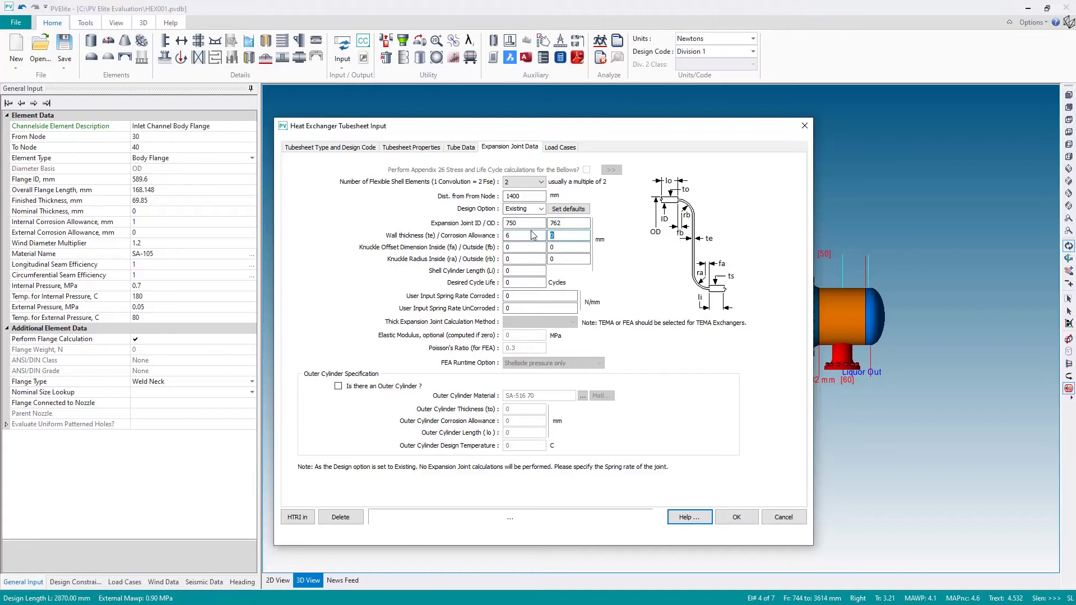
{"action": "type", "text": "1"}
{"action": "key", "text": "Tab"}
Set inside and outside knuckle offsets to 25 and knuckle radii to 40
{"action": "type", "text": "25"}
{"action": "key", "text": "Tab"}
{"action": "type", "text": "25"}
{"action": "key", "text": "Tab"}
{"action": "type", "text": "40"}
{"action": "key", "text": "Tab"}
{"action": "type", "text": "40"}
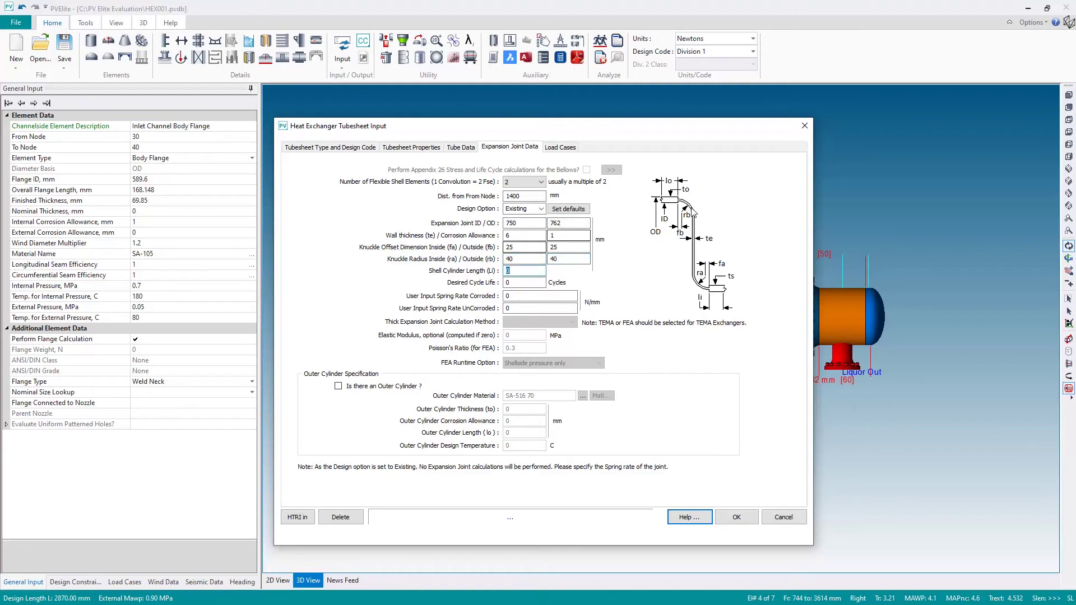
Enter shell cylinder length 2800, cycle life 8000, and corroded and uncorroded spring rates 2000
{"action": "key", "text": "Tab"}
{"action": "type", "text": "2800"}
{"action": "key", "text": "Tab"}
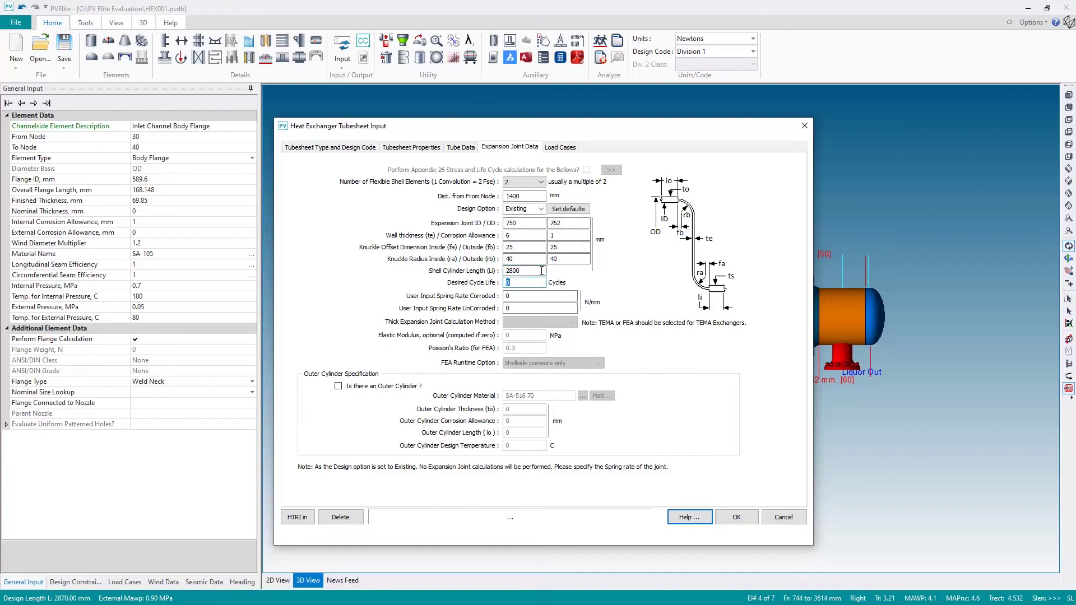
{"action": "type", "text": "8000"}
{"action": "key", "text": "Tab"}
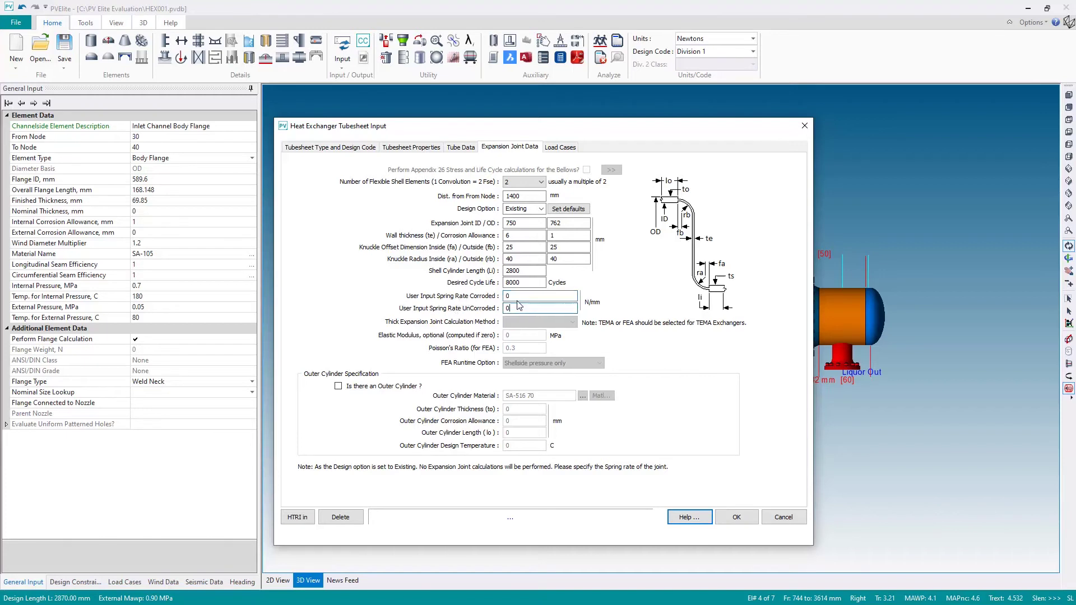
{"action": "type", "text": "2000"}
{"action": "key", "text": "Tab"}
{"action": "type", "text": "2000"}
{"action": "left_click", "coordinate": [532, 294]}
Save the expansion joint input and re-run the heat exchanger analysis
{"action": "left_click", "coordinate": [738, 519]}
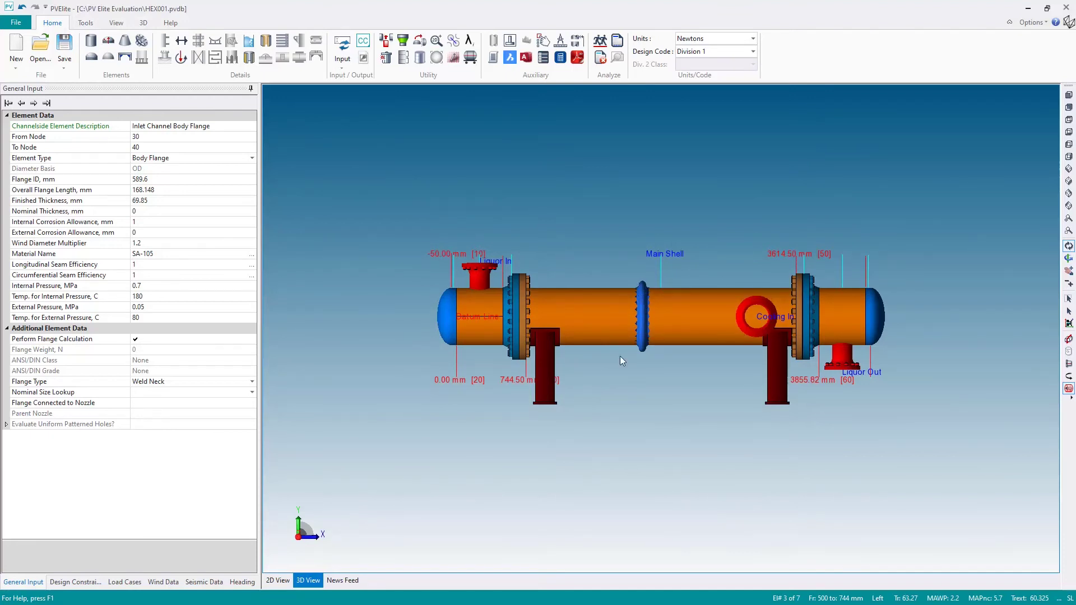
{"action": "left_click", "coordinate": [600, 42]}
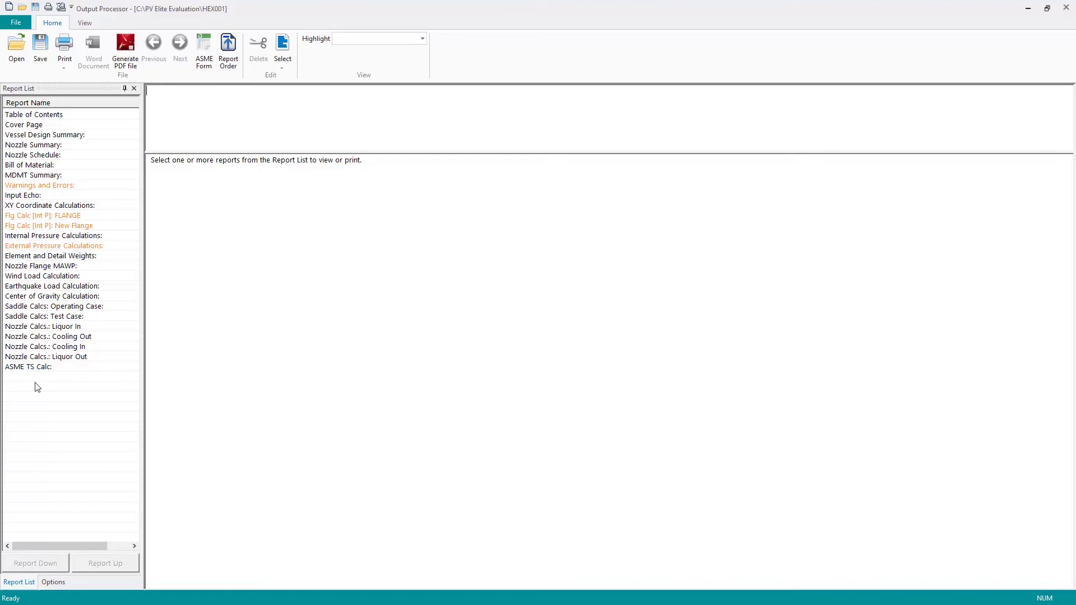
Confirm in the ASME TS Calc report that all 14 load cases pass, checking Max RATIO values like 0.374
{"action": "left_click", "coordinate": [27, 367]}
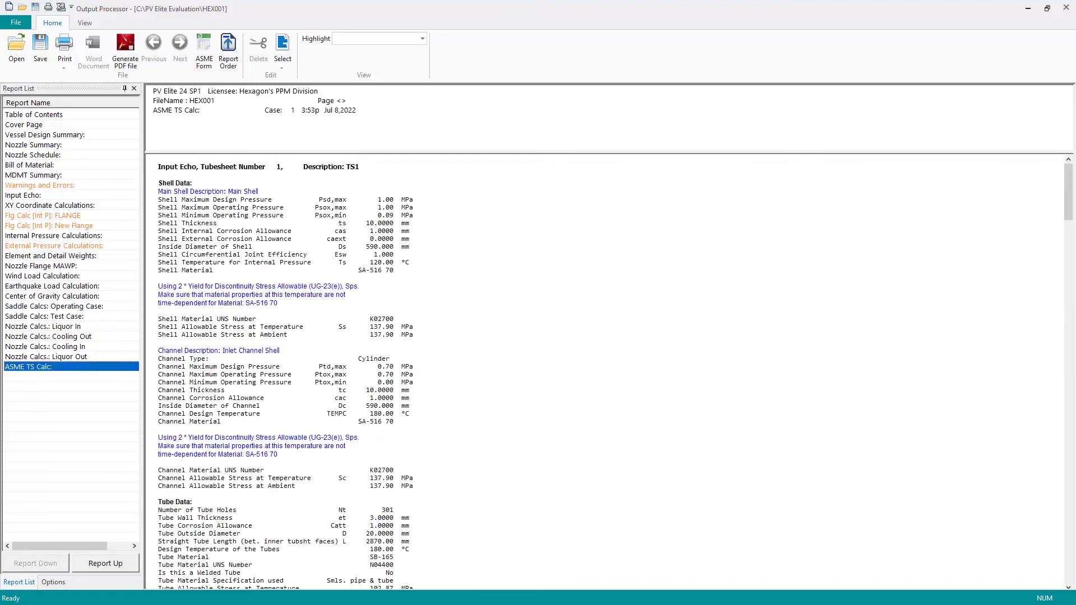
{"action": "left_click_drag", "start_coordinate": [1068, 191], "coordinate": [1068, 495]}
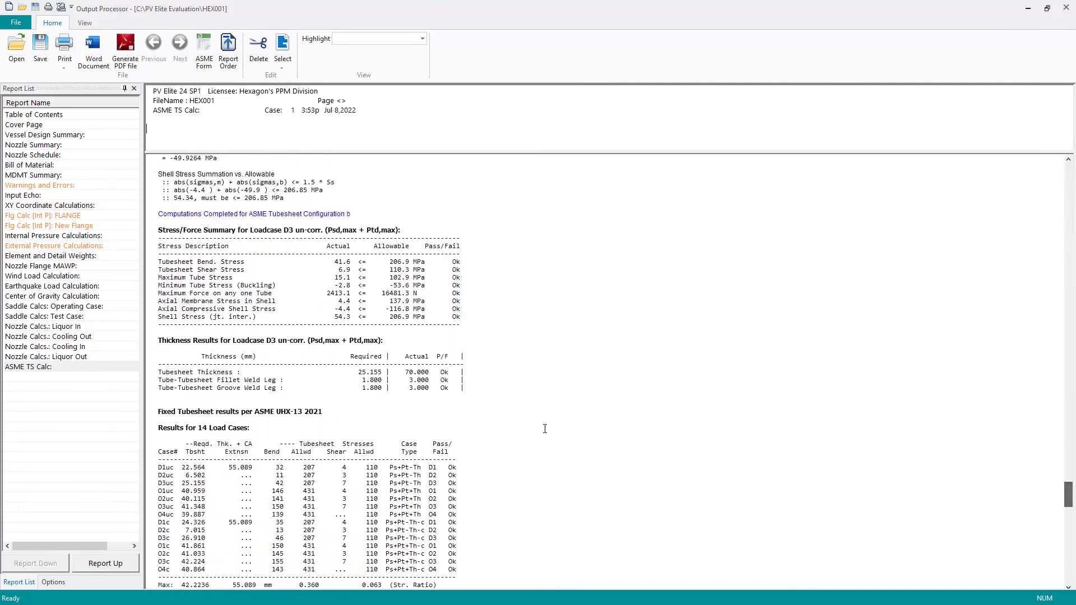
{"action": "left_click", "coordinate": [494, 395]}
{"action": "scroll", "coordinate": [495, 395], "scroll_direction": "down", "scroll_amount": 5}
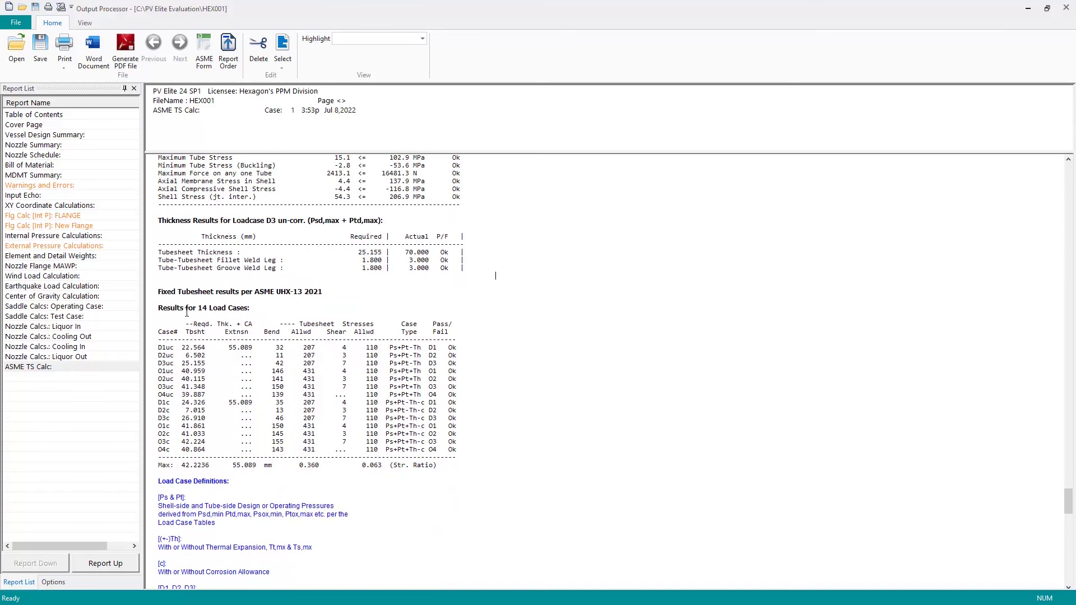
{"action": "scroll", "coordinate": [285, 341], "scroll_direction": "down", "scroll_amount": 2}
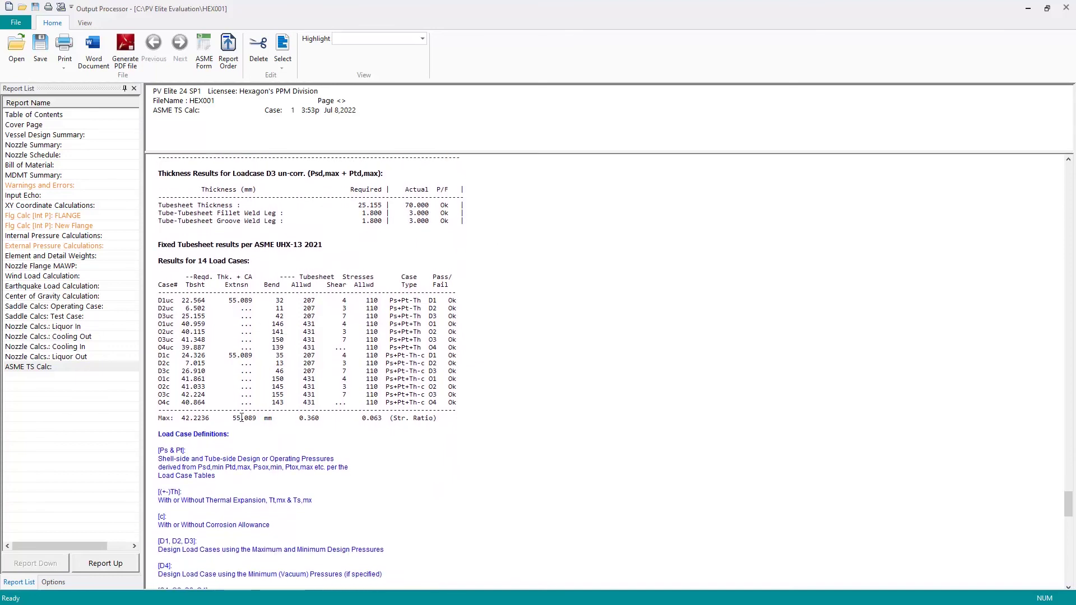
{"action": "scroll", "coordinate": [163, 276], "scroll_direction": "down", "scroll_amount": 12}
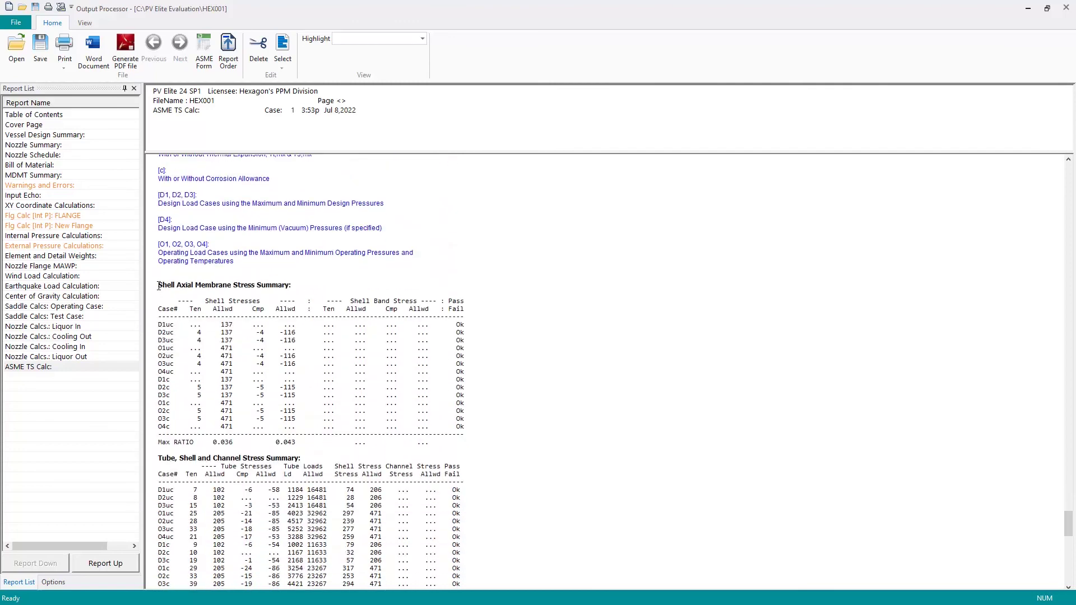
{"action": "left_click_drag", "start_coordinate": [158, 286], "coordinate": [303, 291]}
{"action": "scroll", "coordinate": [300, 288], "scroll_direction": "down", "scroll_amount": 5}
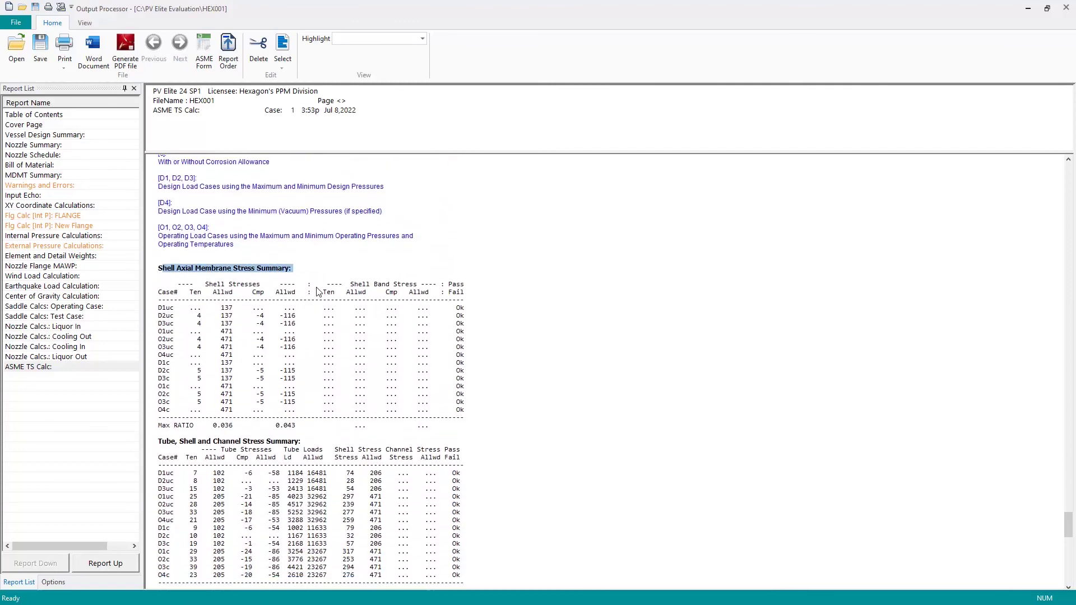
{"action": "scroll", "coordinate": [182, 280], "scroll_direction": "down", "scroll_amount": 2}
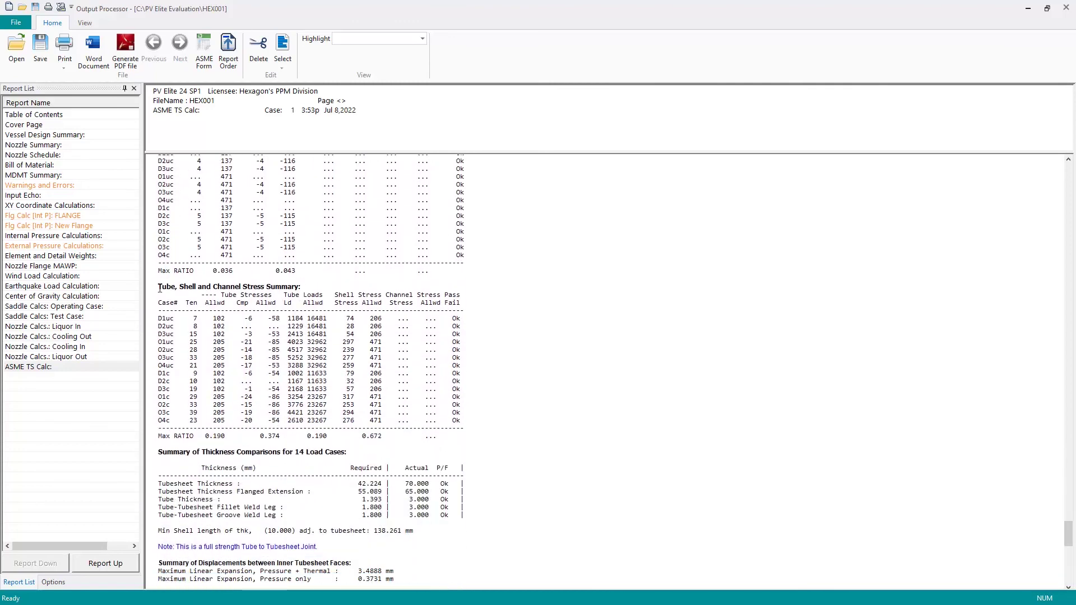
{"action": "left_click_drag", "start_coordinate": [159, 287], "coordinate": [304, 289]}
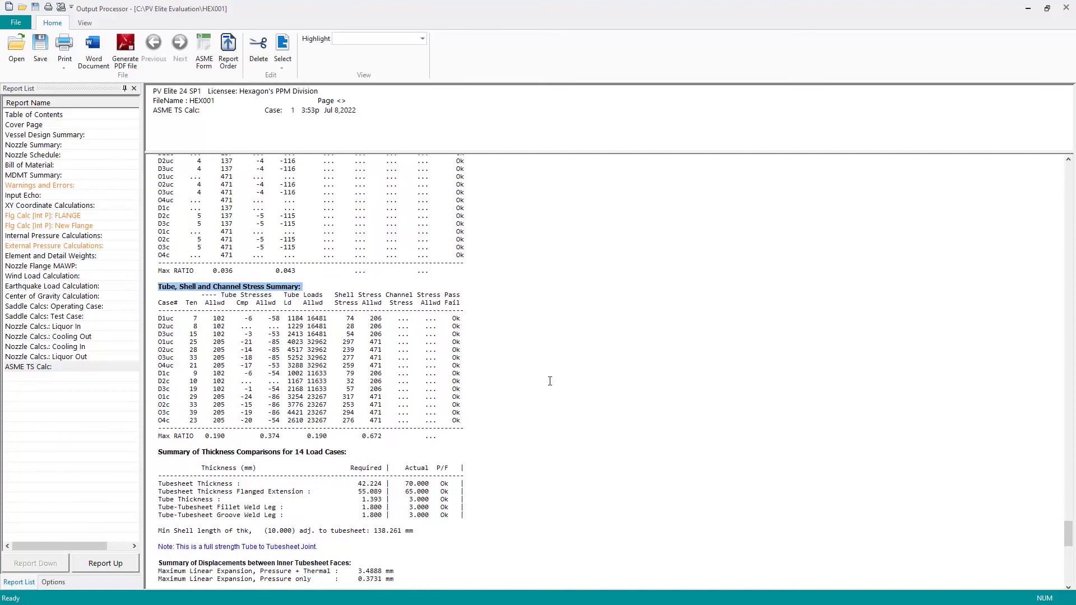
{"action": "scroll", "coordinate": [505, 381], "scroll_direction": "down", "scroll_amount": 2}
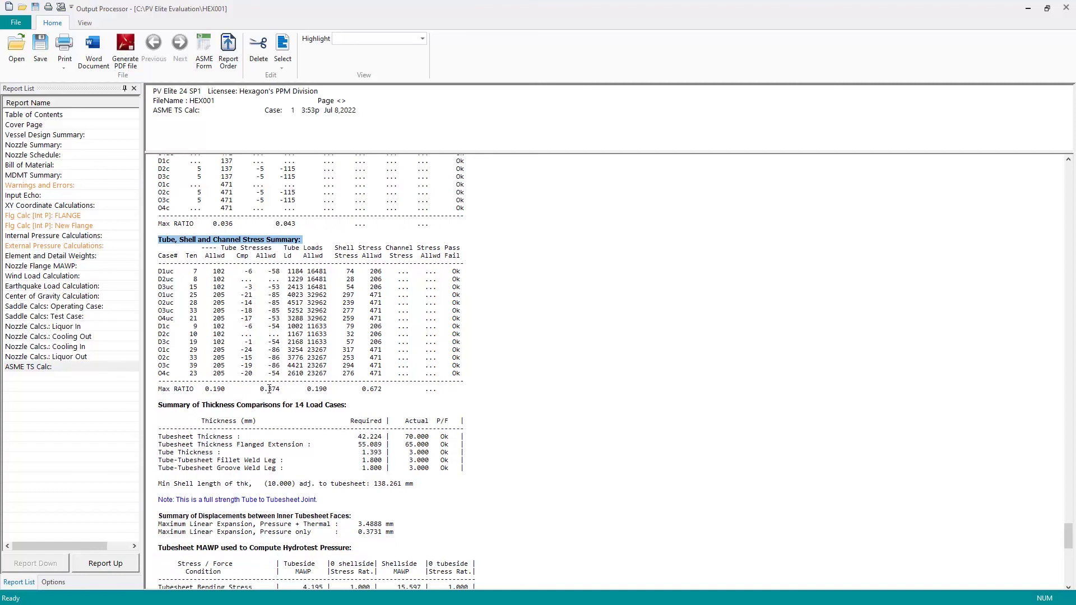
{"action": "left_click_drag", "start_coordinate": [258, 389], "coordinate": [279, 389]}
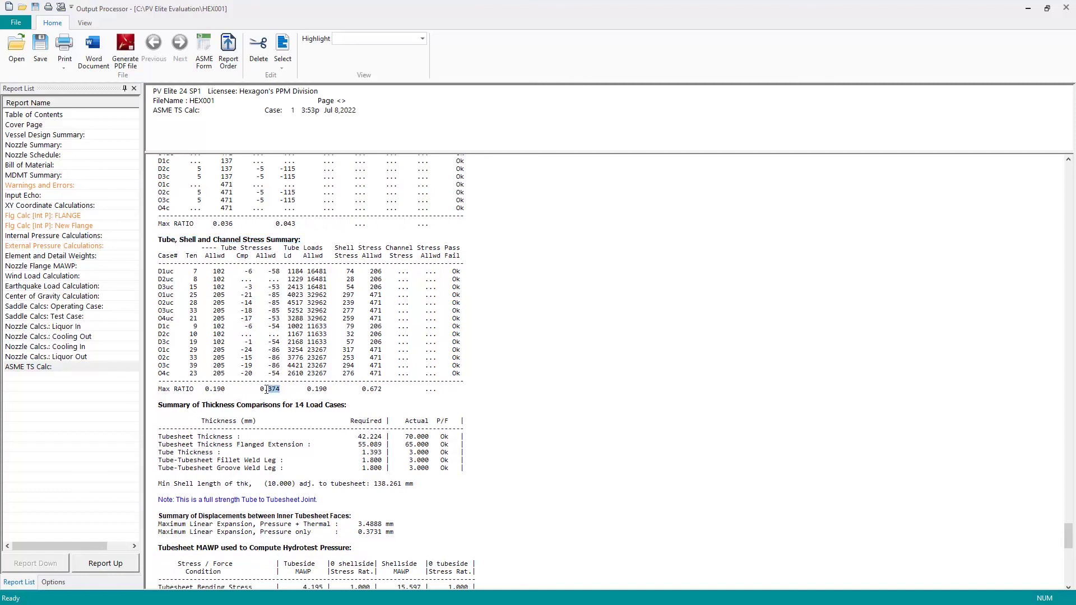
{"action": "left_click", "coordinate": [279, 389]}
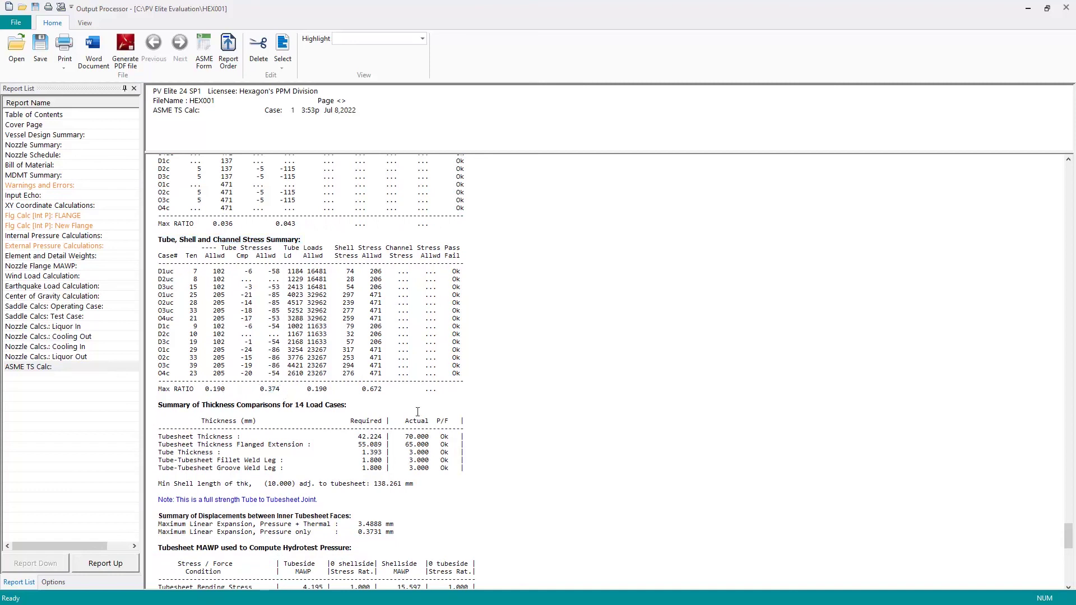